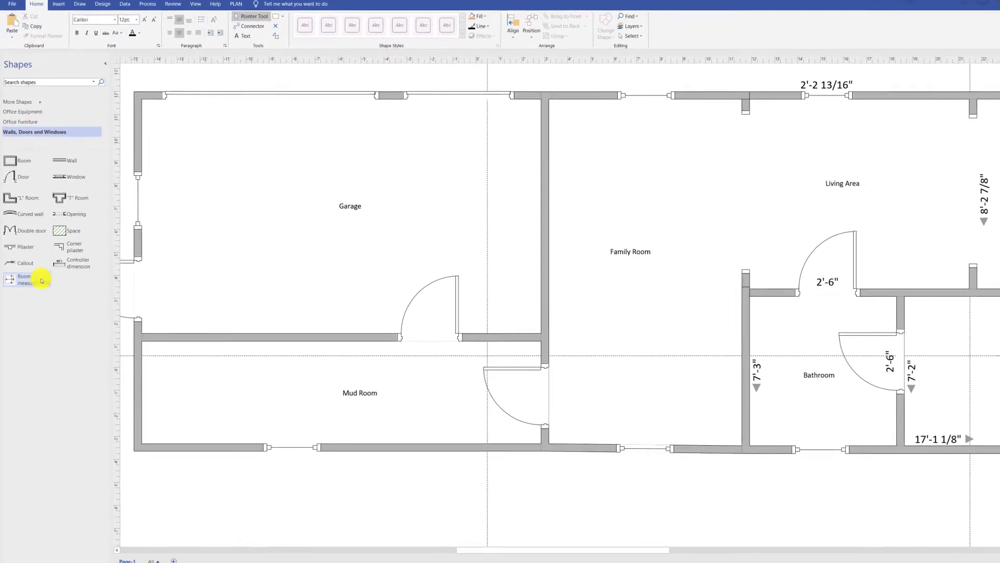
Step: Glue a Mud Room callout to the wall, noting hot/cold water, Gas and 220V for washer and dryer
drag(253, 442, 334, 415)
drag(376, 441, 376, 441)
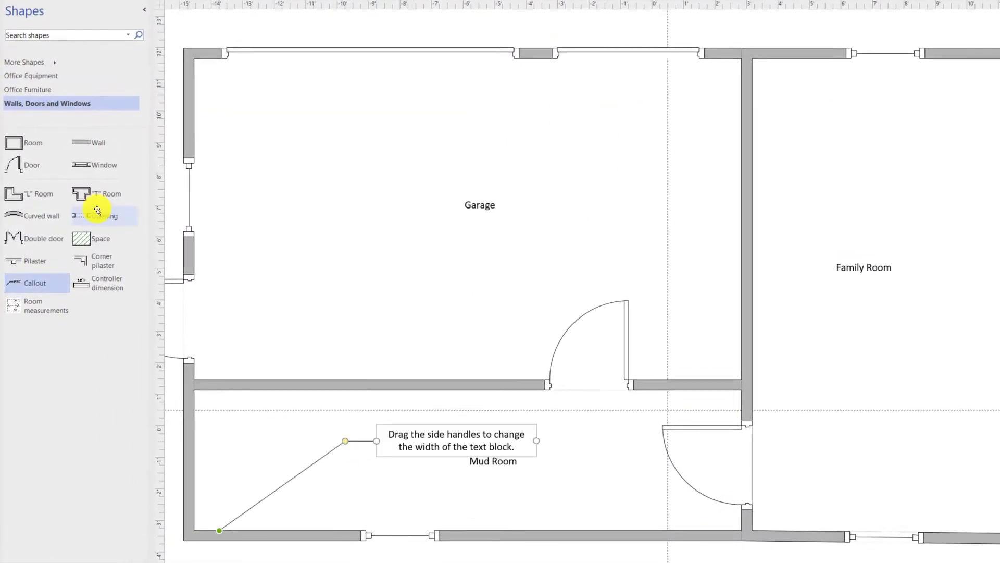
double_click(451, 440)
text(Need to add hot and cold water as well as Gas and 220V electricity to enable washer and dryer)
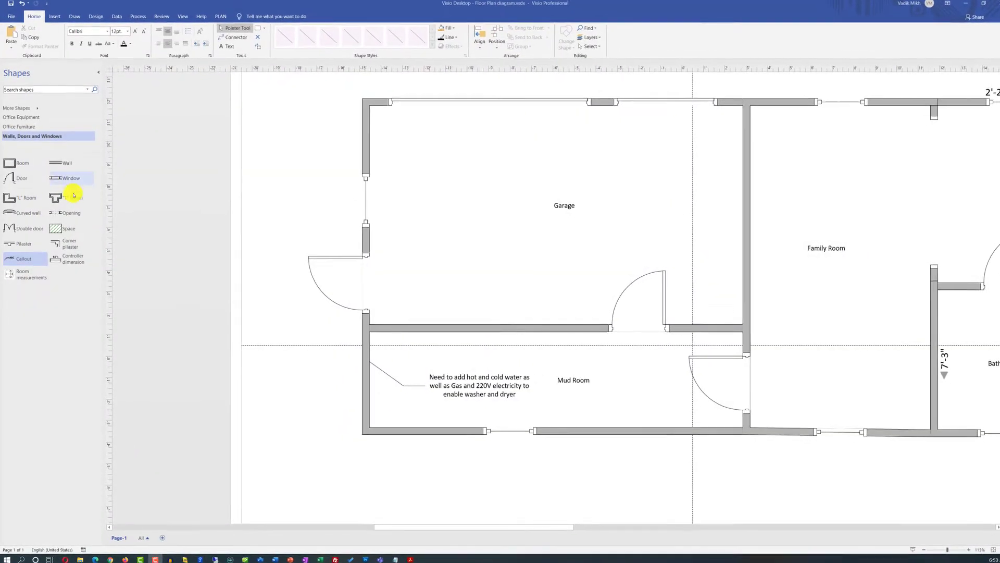
Step: Dimension the Garage: 17'-4 9/16" across its width and 10'-2 5/16" down its left side
drag(73, 259, 425, 163)
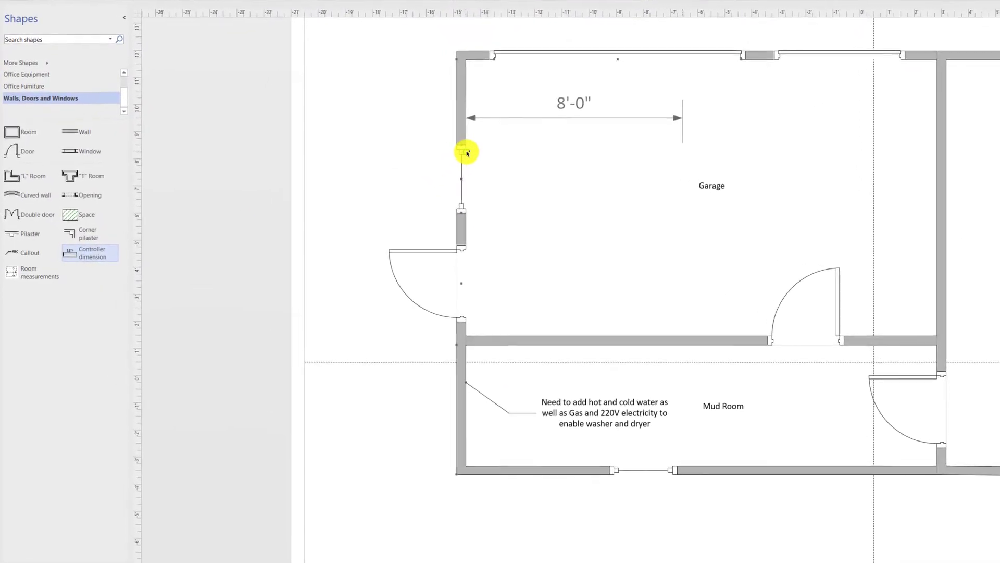
drag(697, 148, 949, 150)
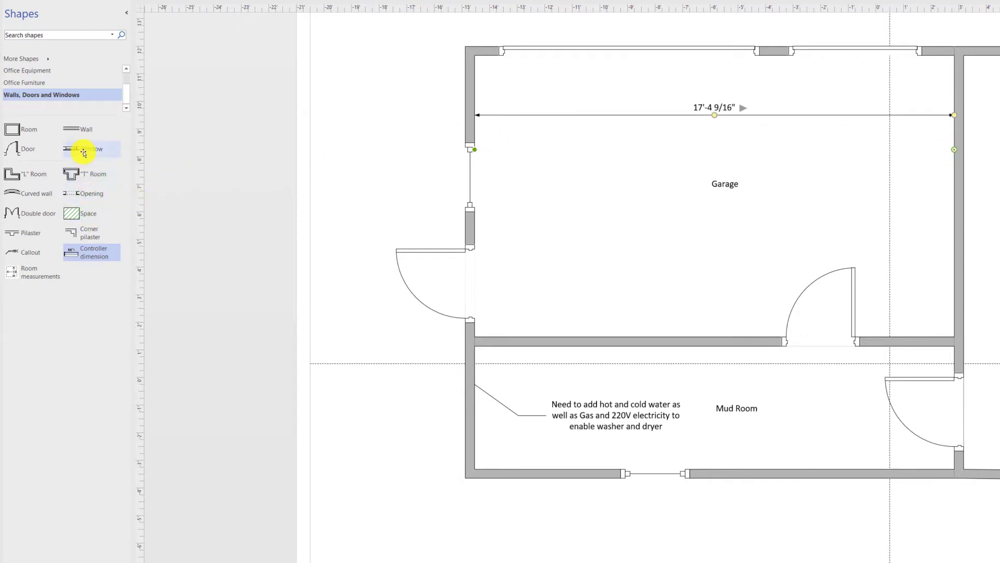
drag(83, 149, 530, 54)
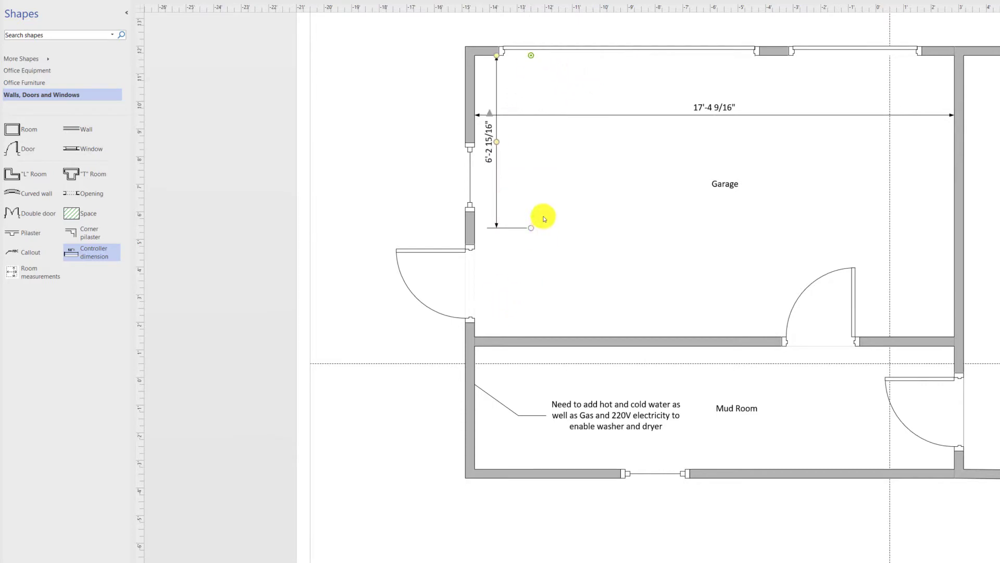
drag(531, 228, 531, 337)
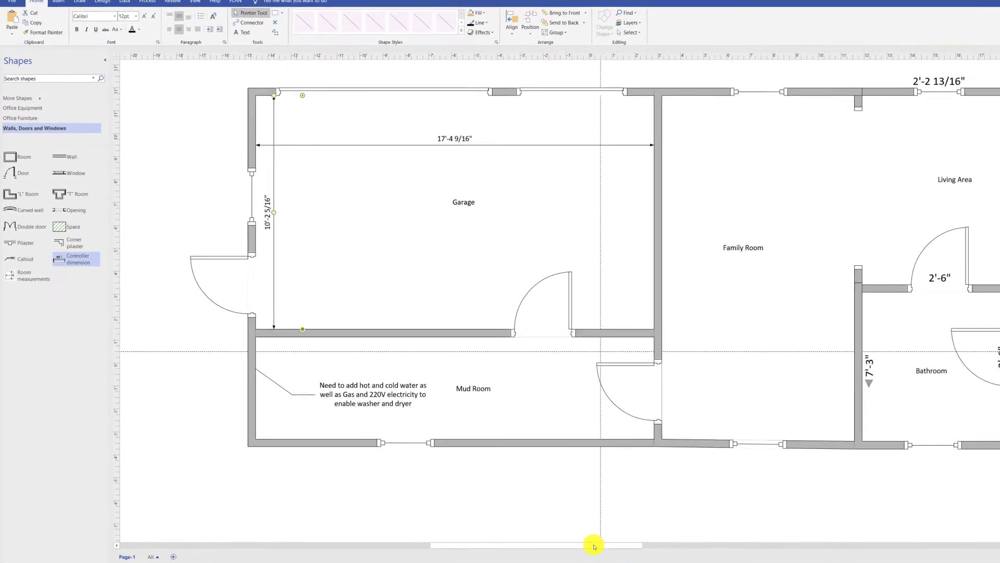
Step: Fit a room measurement shape to the Office walls, reading 10 ft. by 6 ft. 6.0 in
click(675, 546)
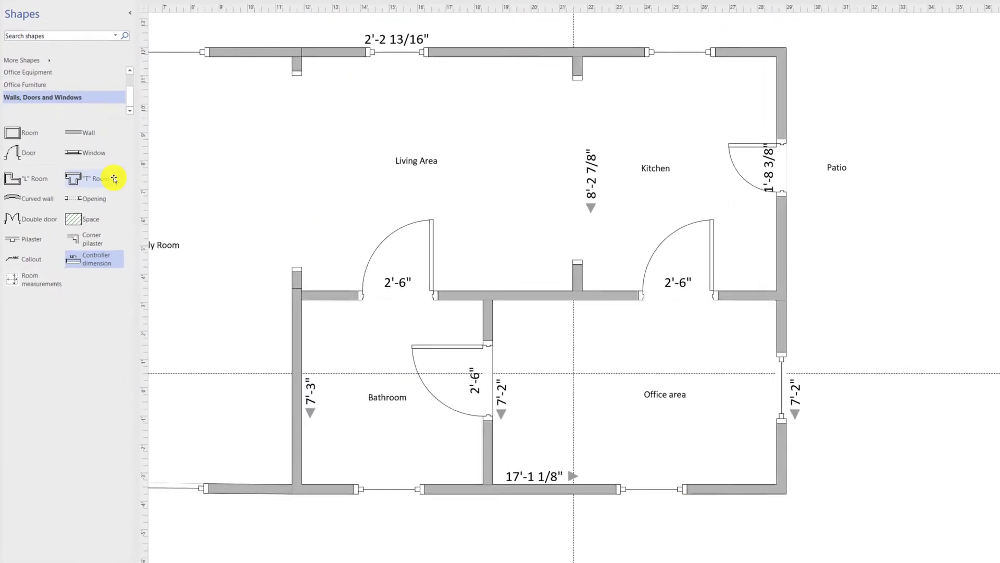
drag(12, 280, 493, 354)
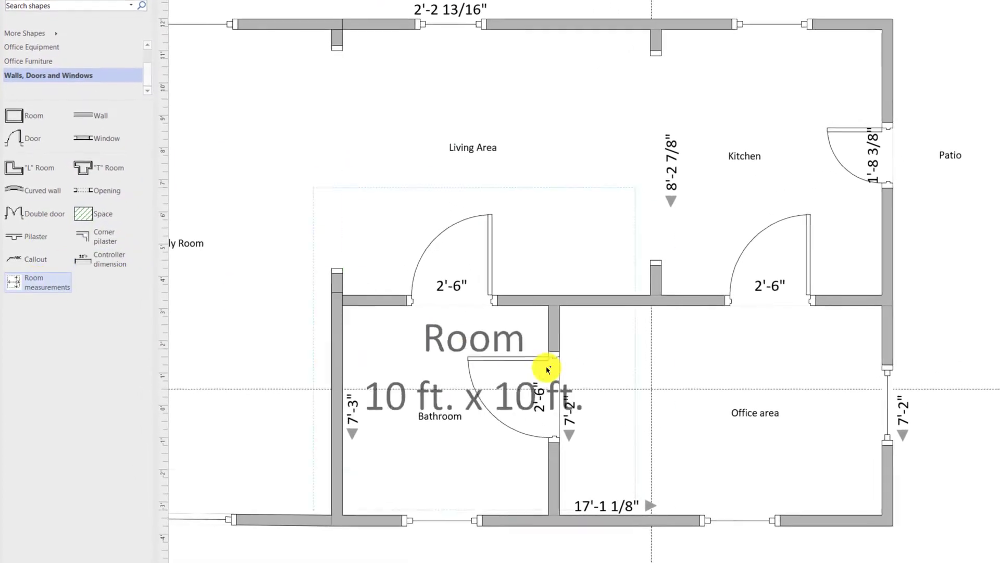
drag(558, 368, 734, 391)
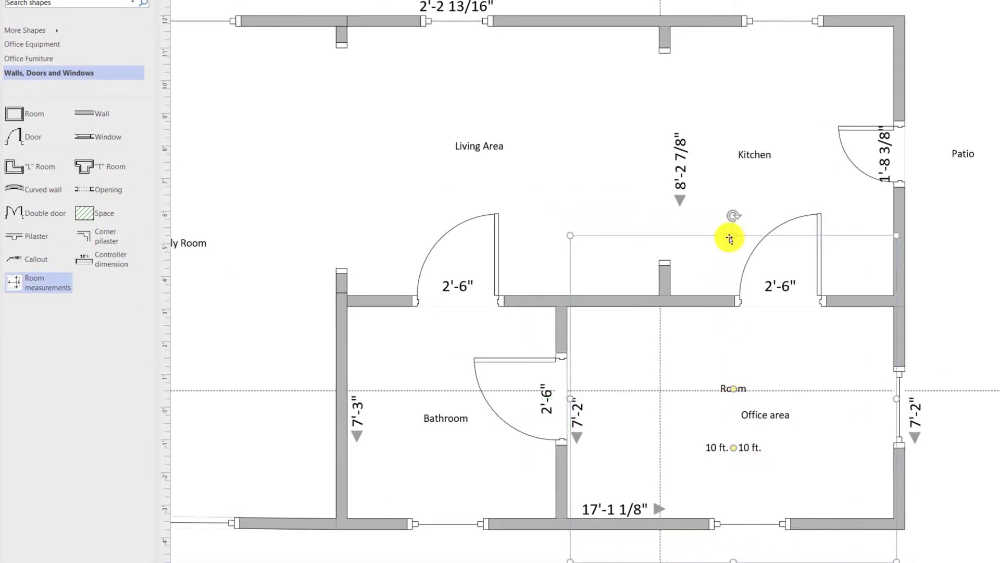
drag(731, 234, 714, 303)
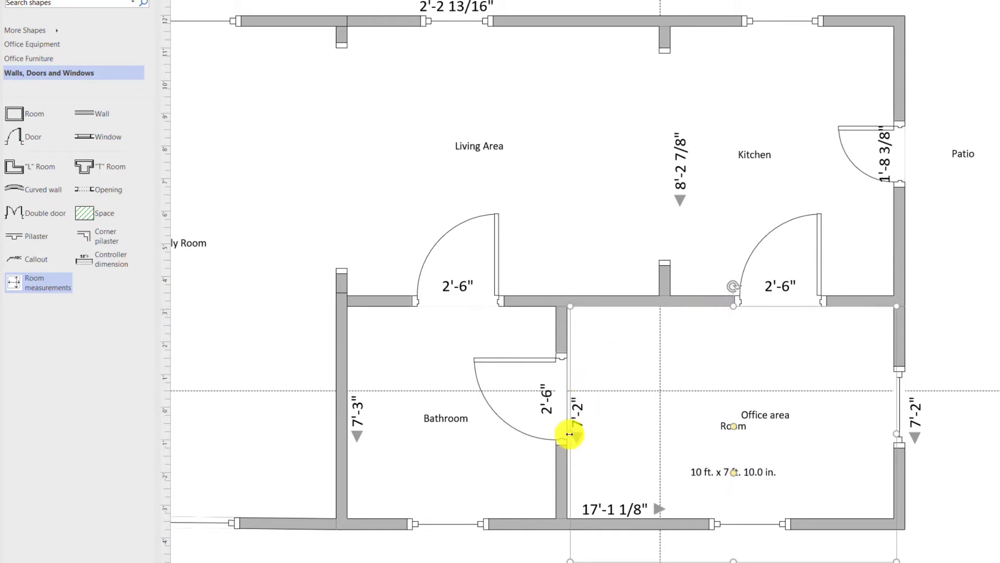
drag(570, 433, 567, 434)
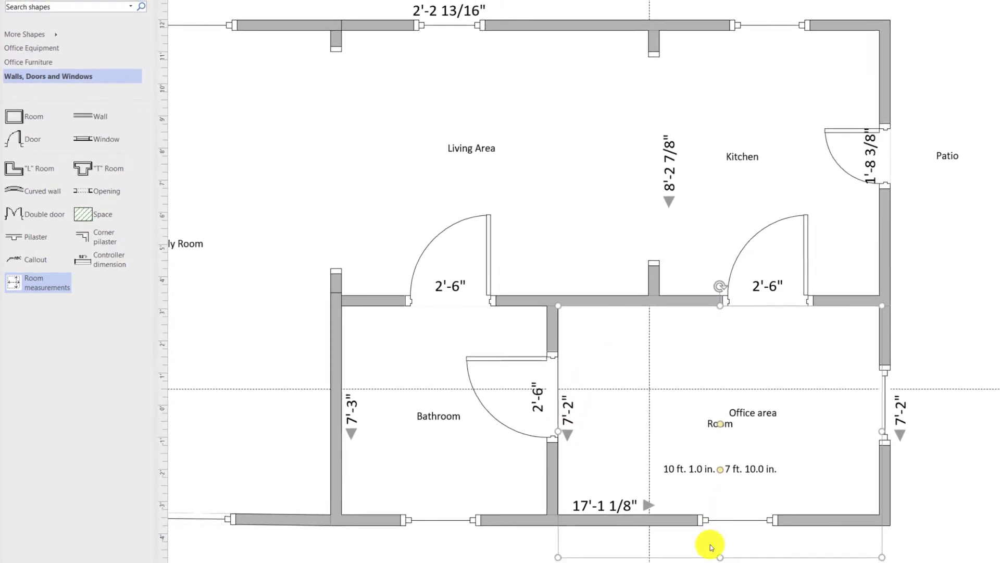
drag(719, 557, 691, 520)
drag(882, 432, 881, 433)
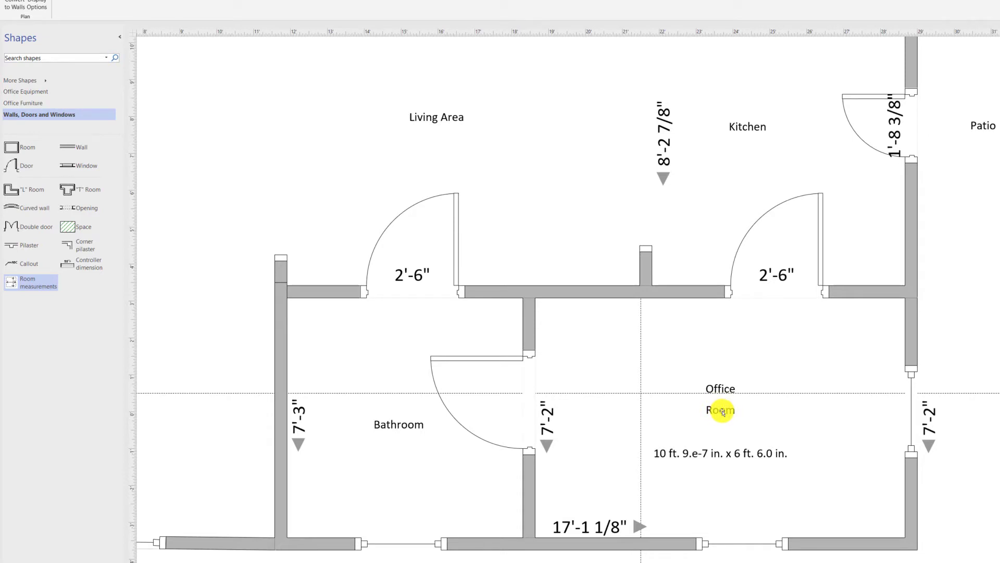
Step: Move the Office label up, above the Room text in the office measurement shape
click(723, 414)
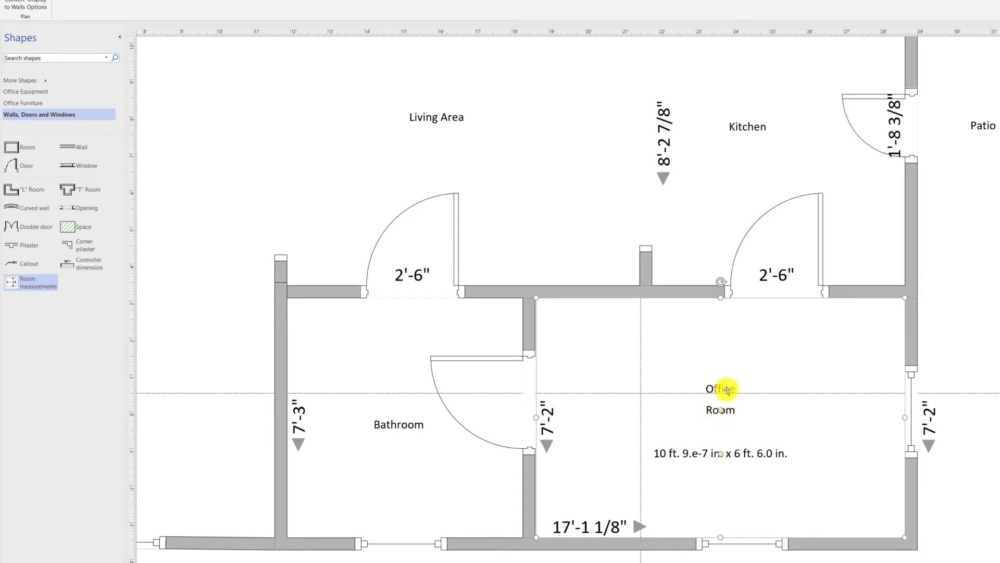
click(727, 391)
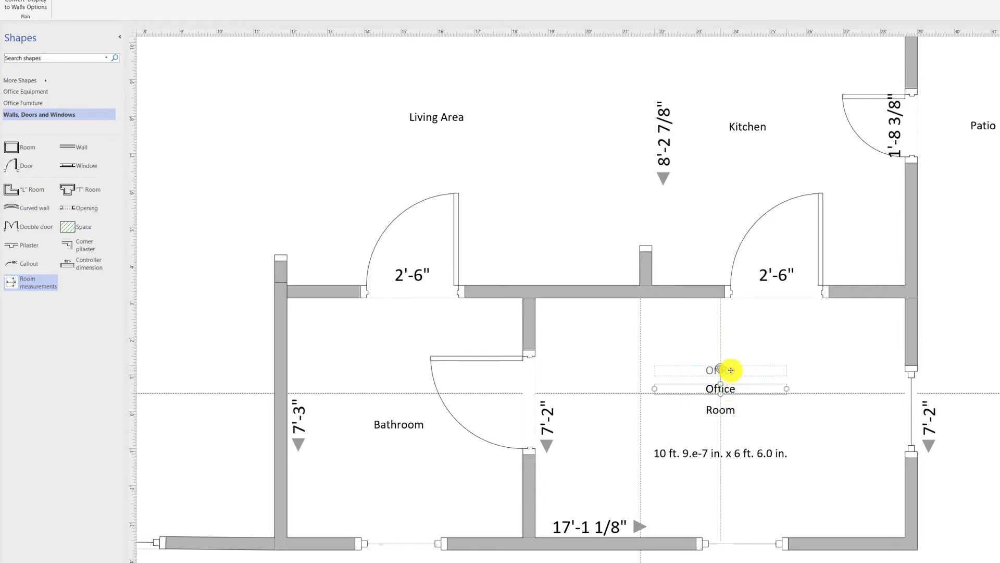
drag(731, 370, 731, 370)
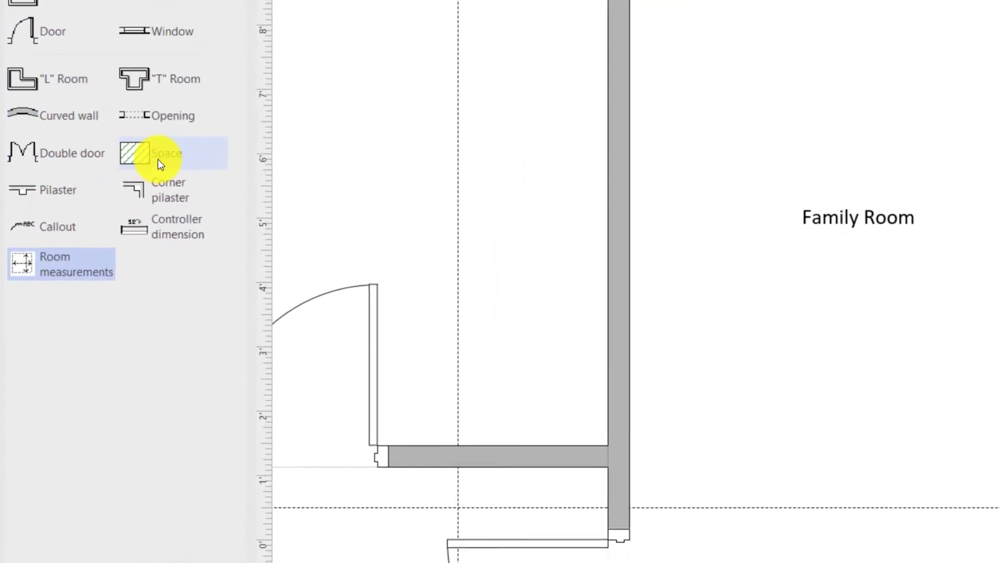
Step: Place a Space shape on the Family Room and Auto Size it to show 126 sq. ft
drag(159, 157, 983, 168)
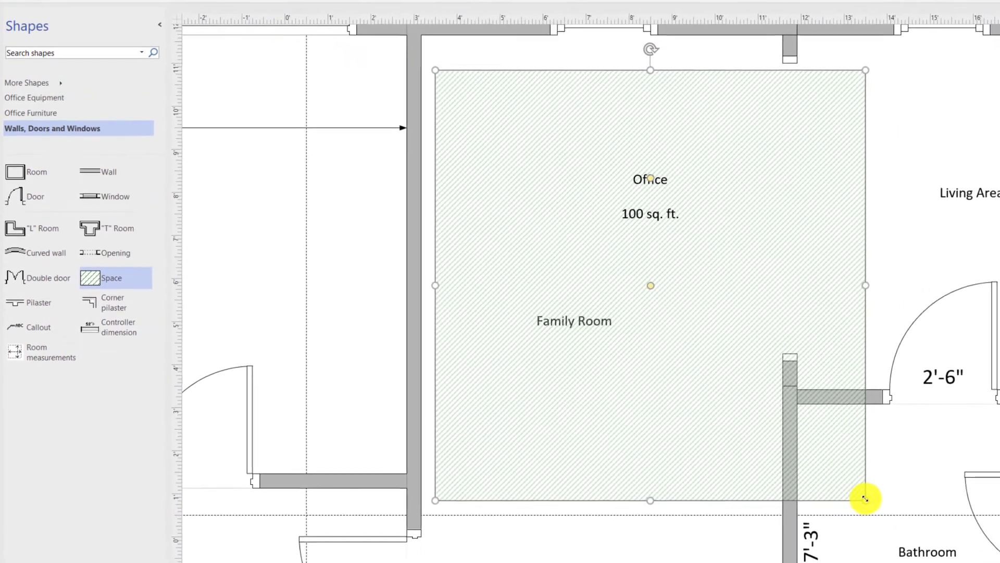
drag(912, 501, 799, 385)
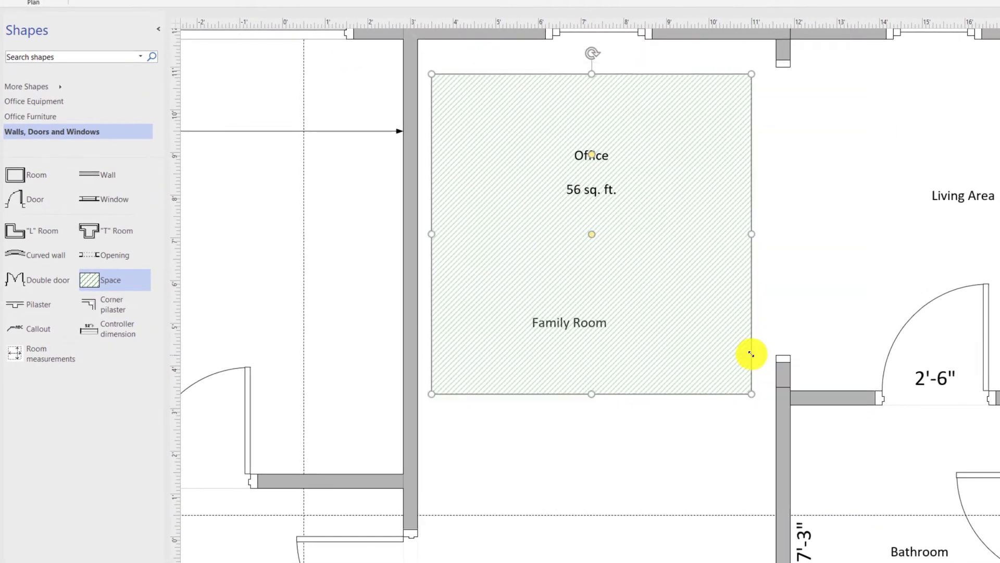
right_click(701, 212)
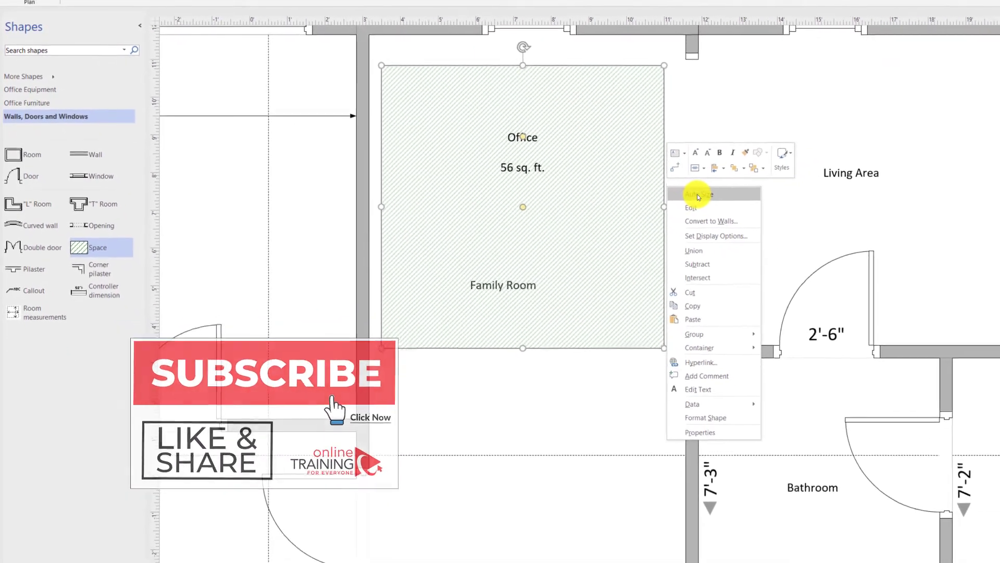
click(697, 194)
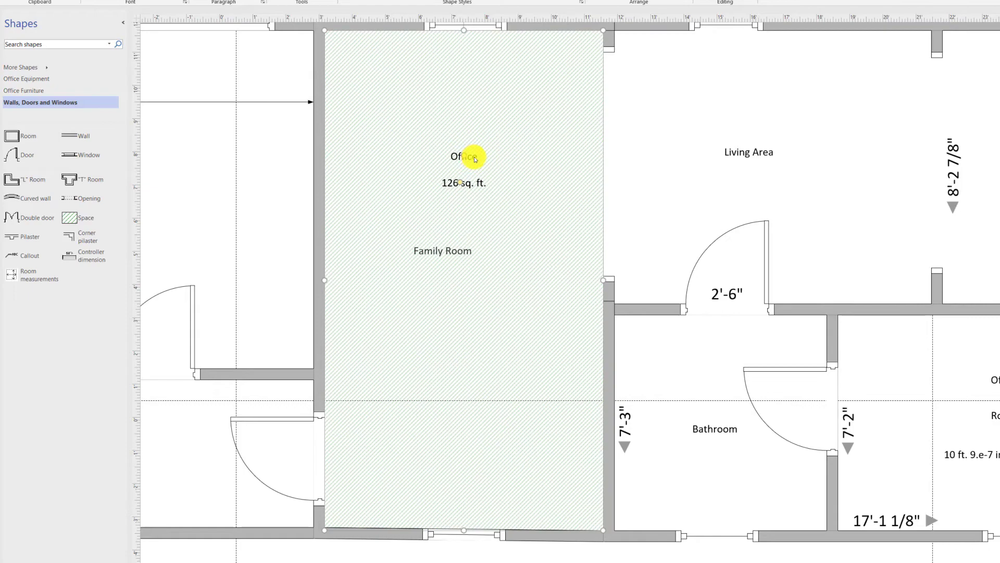
Step: Set Label 1 to Disabled in the space's display options, hiding the Office label
right_click(476, 159)
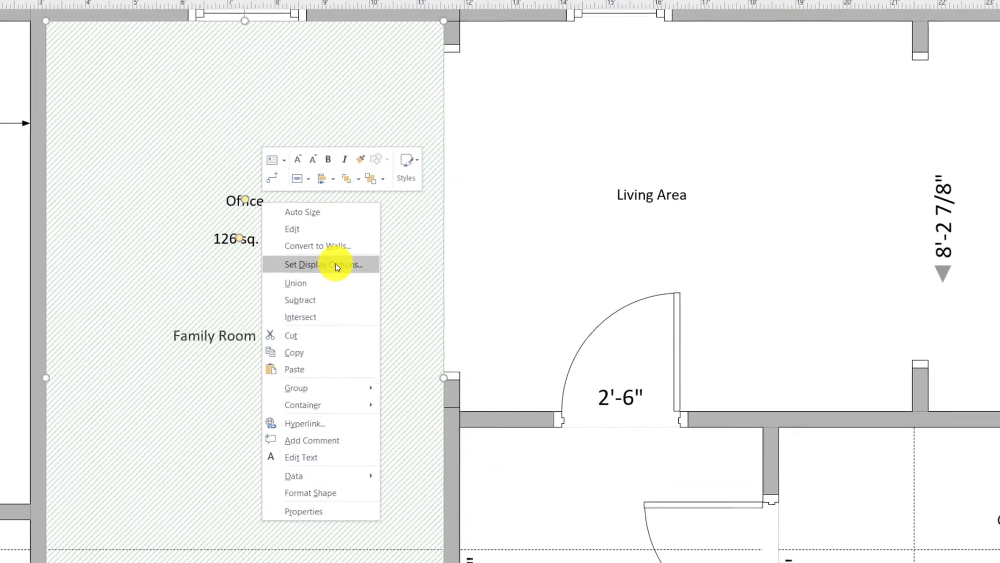
click(458, 220)
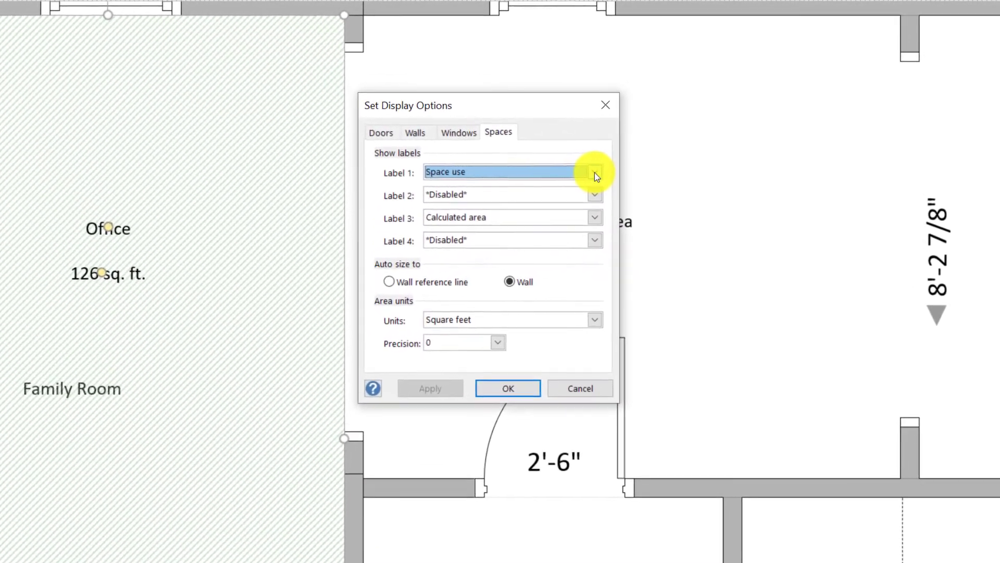
click(630, 160)
scroll(592, 205, up, 4)
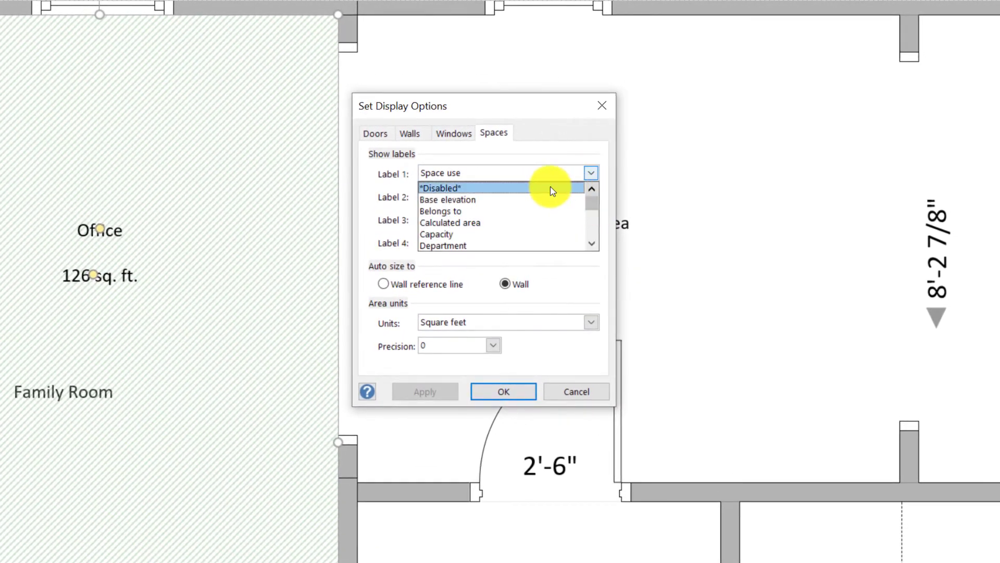
click(547, 188)
click(501, 392)
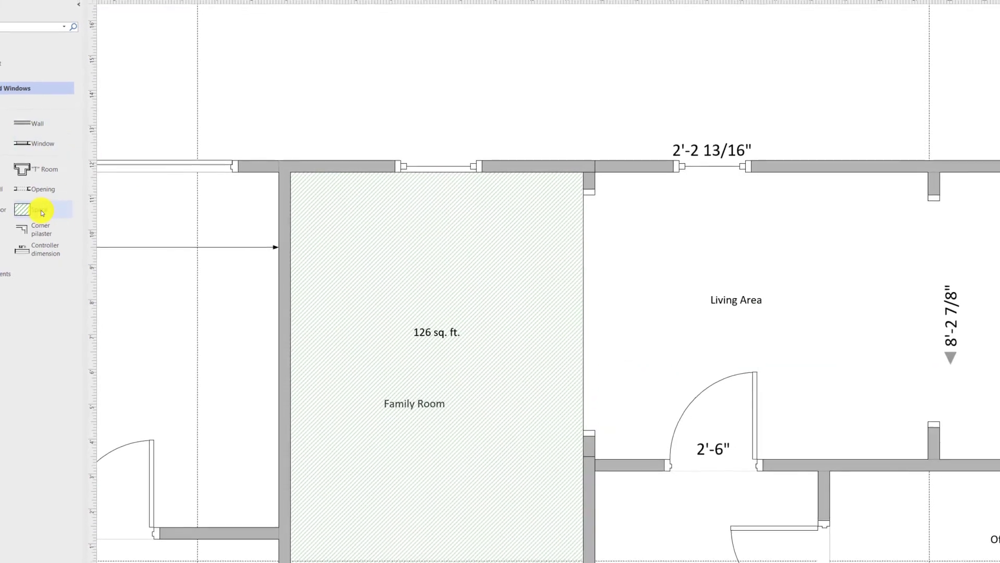
Step: Drop a Space shape on the Living Area and Auto Size it to read 79 sq. ft
drag(41, 212, 881, 330)
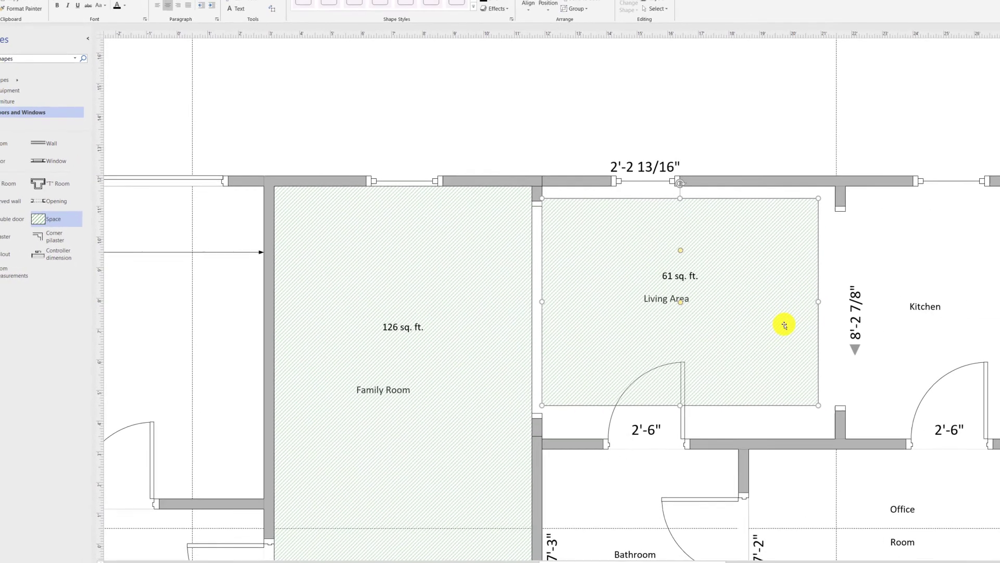
right_click(765, 294)
click(755, 298)
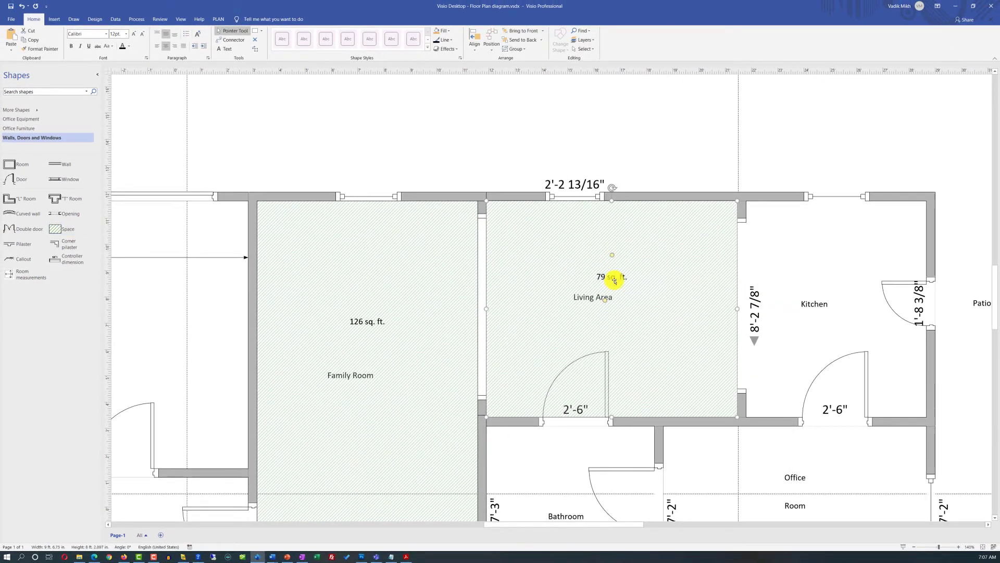